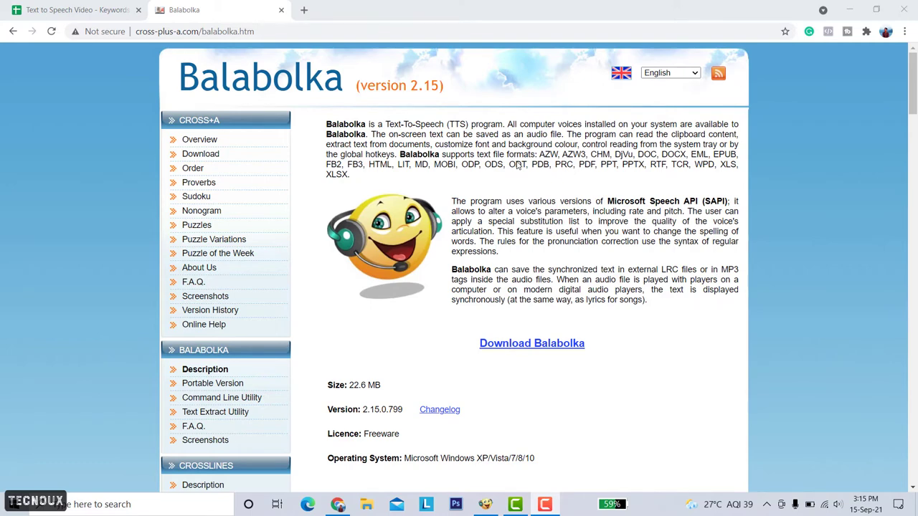
Step: Download the Balabolka archive from its website and show the downloaded zip in its folder
{"action": "left_click", "coordinate": [290, 126]}
{"action": "scroll", "coordinate": [301, 129], "scroll_direction": "down", "scroll_amount": 1}
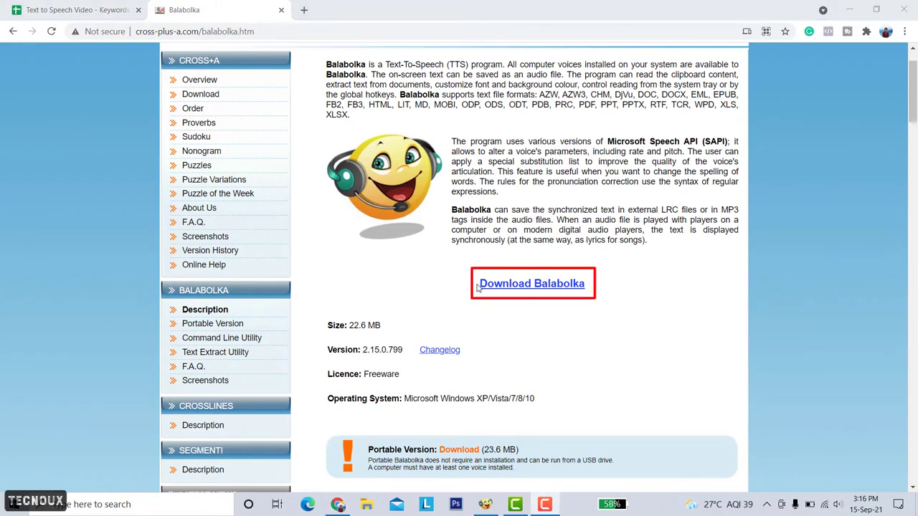
{"action": "left_click_drag", "start_coordinate": [478, 286], "coordinate": [600, 285]}
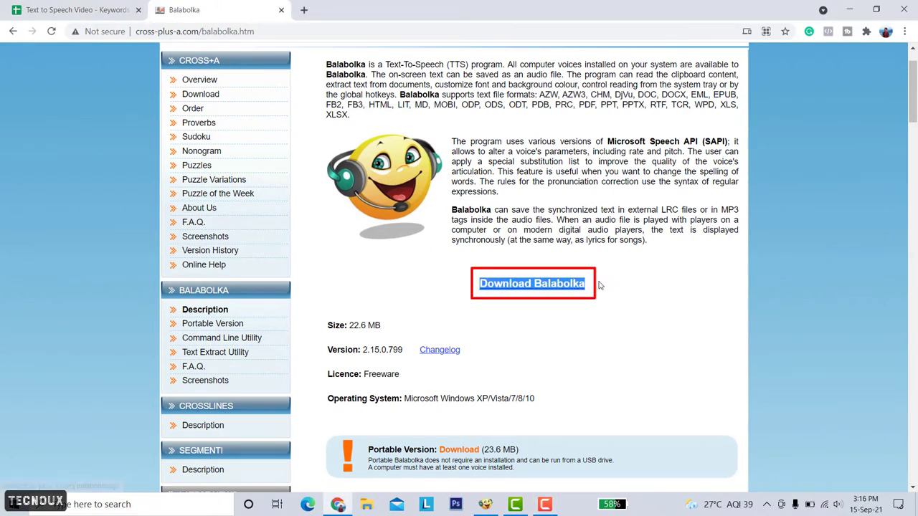
{"action": "left_click", "coordinate": [545, 286]}
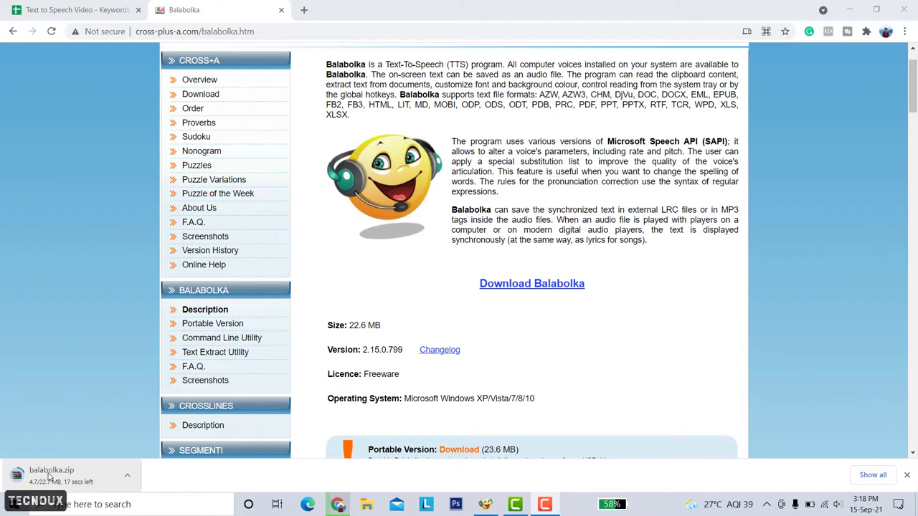
{"action": "left_click", "coordinate": [127, 475]}
{"action": "left_click", "coordinate": [150, 429]}
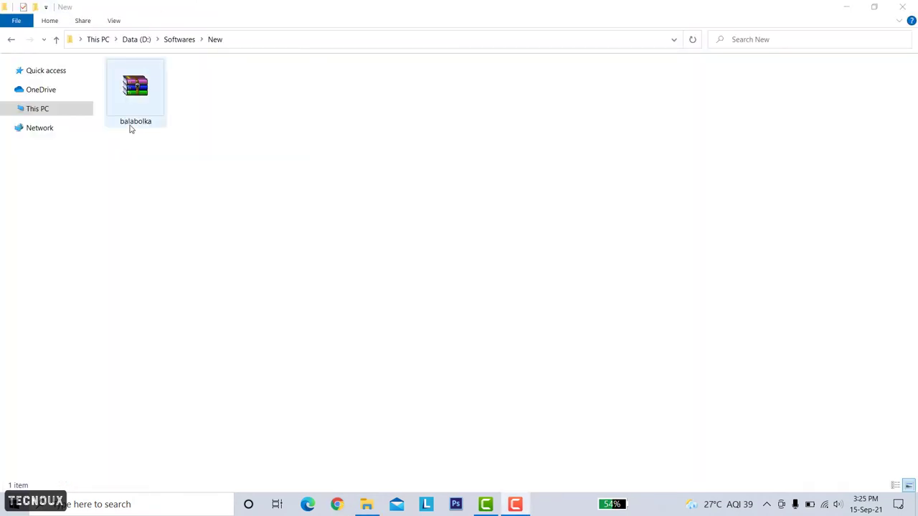
Step: Extract the balabolka archive into the current folder
{"action": "left_click", "coordinate": [134, 104]}
{"action": "right_click", "coordinate": [132, 105]}
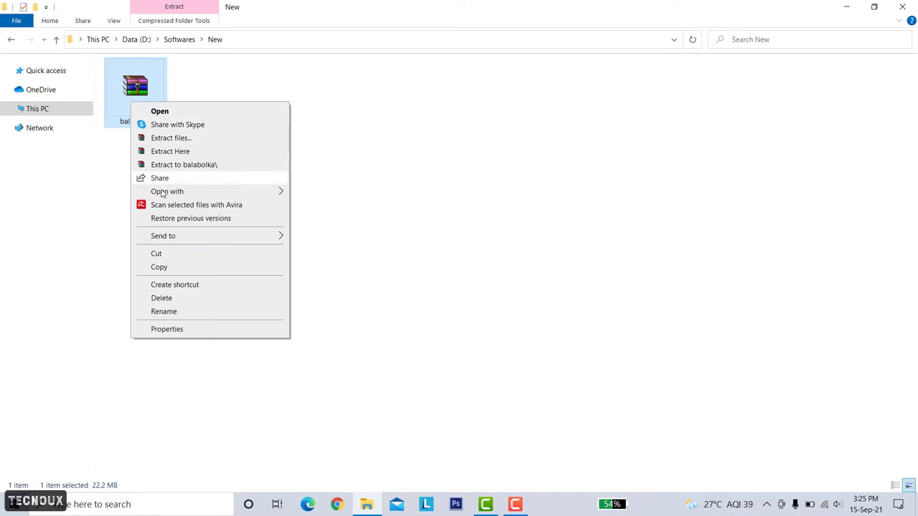
{"action": "left_click", "coordinate": [170, 151]}
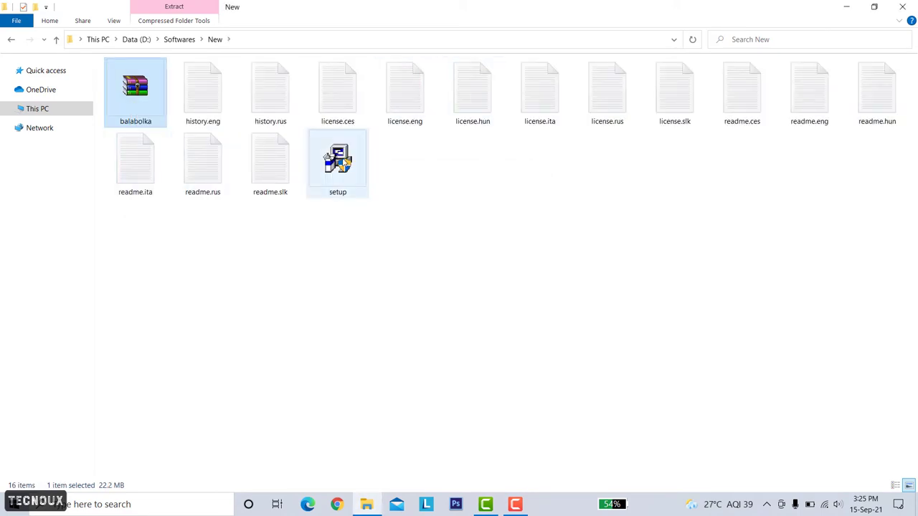
Step: Install Balabolka from the extracted setup file with English as the language and the default destination folder, launching it on completion
{"action": "left_click", "coordinate": [344, 162]}
{"action": "double_click", "coordinate": [344, 162]}
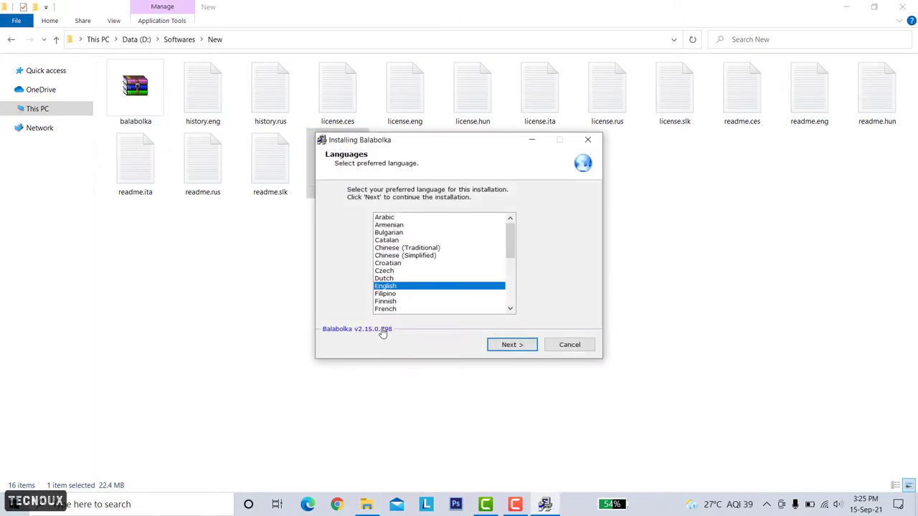
{"action": "left_click", "coordinate": [512, 344]}
{"action": "left_click", "coordinate": [513, 346]}
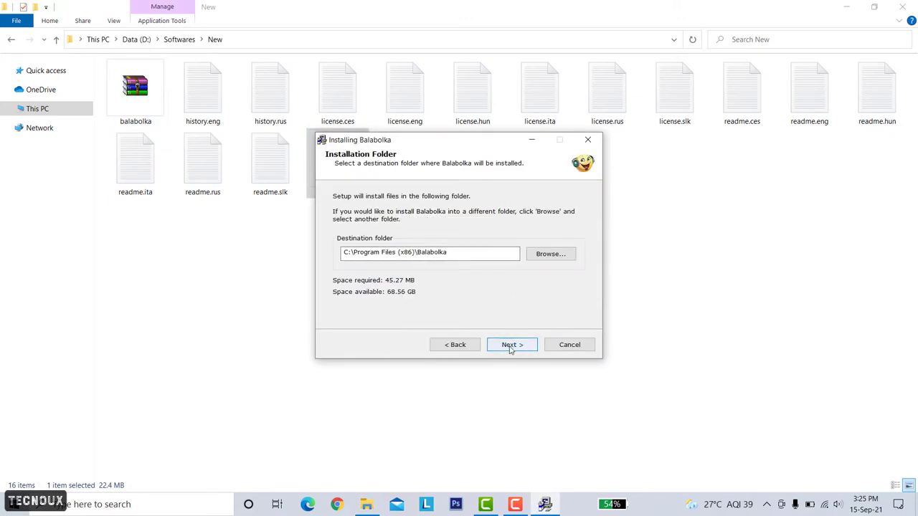
{"action": "left_click", "coordinate": [512, 345]}
{"action": "left_click", "coordinate": [512, 345]}
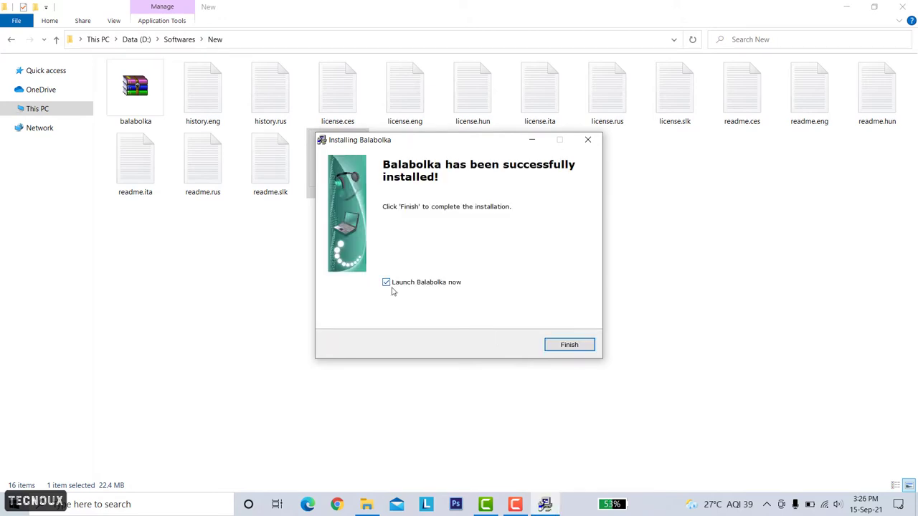
{"action": "left_click", "coordinate": [568, 345]}
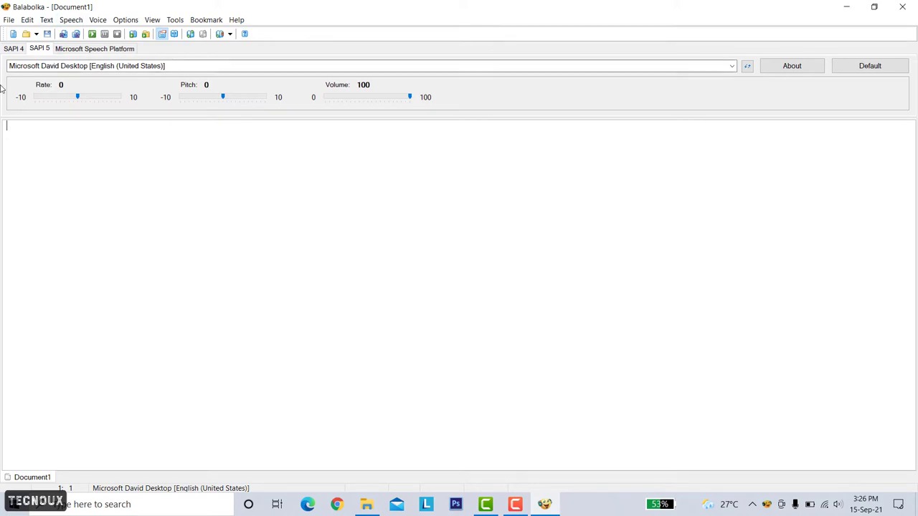
{"action": "left_click", "coordinate": [874, 6]}
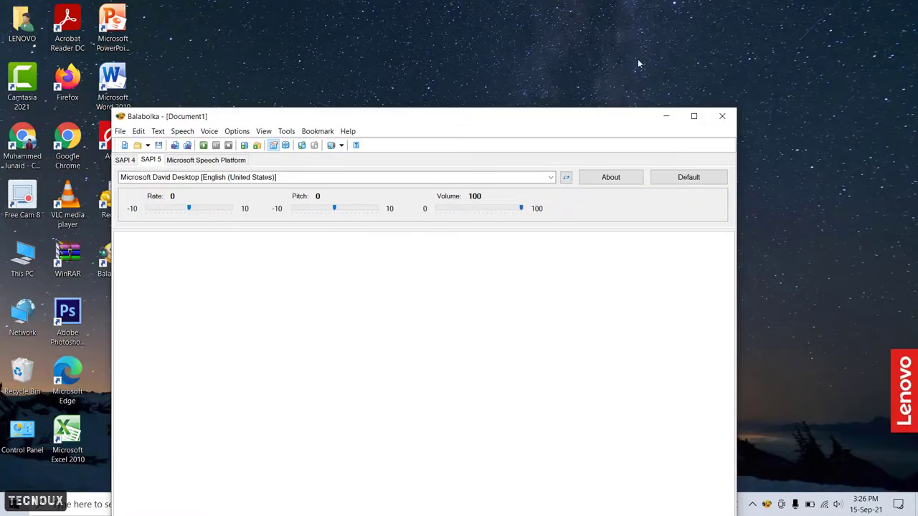
{"action": "left_click_drag", "start_coordinate": [398, 123], "coordinate": [410, 57]}
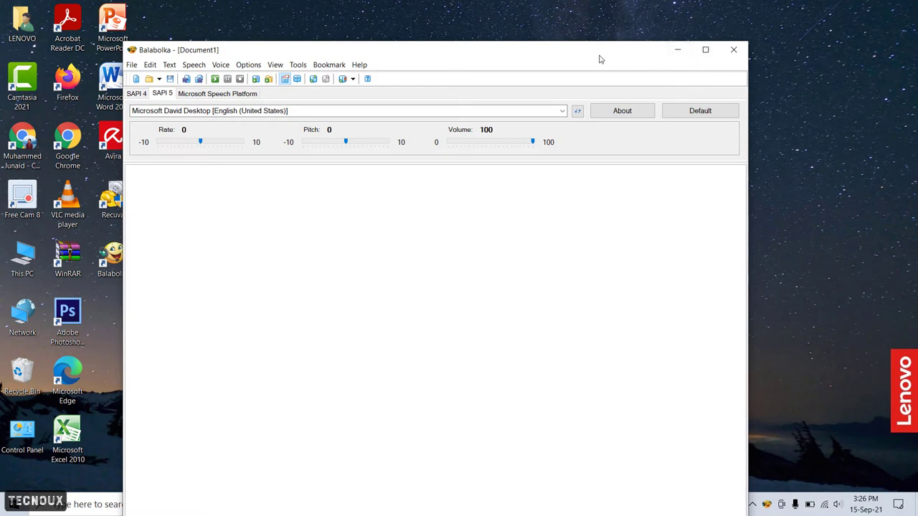
{"action": "left_click_drag", "start_coordinate": [601, 60], "coordinate": [610, 41]}
{"action": "left_click", "coordinate": [696, 35]}
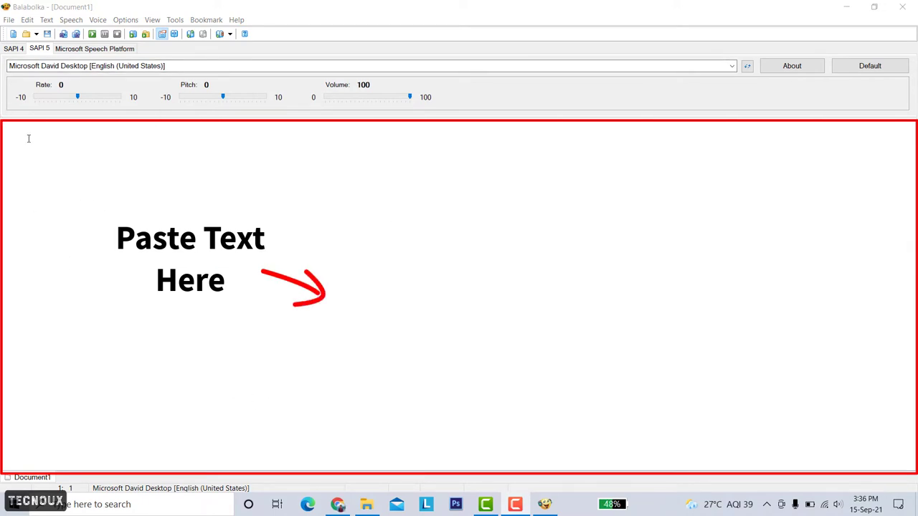
Step: Paste "Hello guys! It's Justin Bieber here. What's up?" into the empty document and copy the whole sentence
{"action": "right_click", "coordinate": [28, 138]}
{"action": "left_click", "coordinate": [58, 164]}
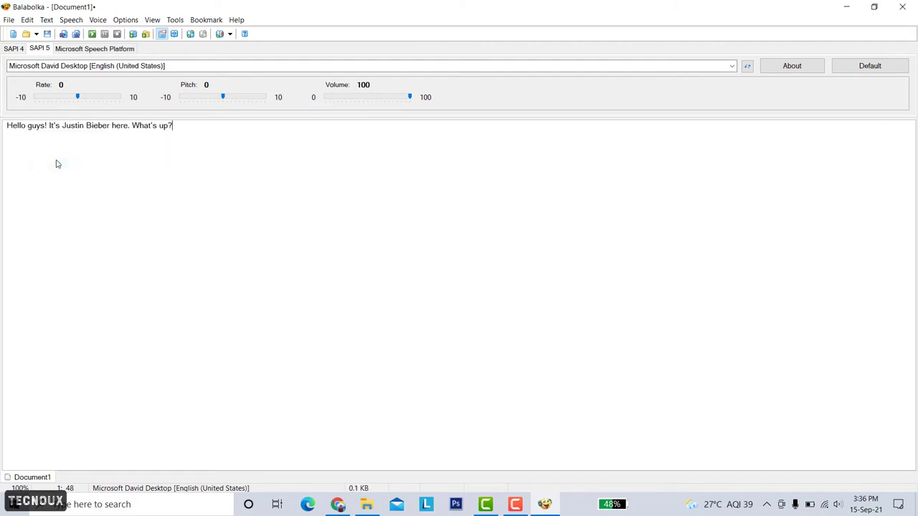
{"action": "left_click_drag", "start_coordinate": [172, 126], "coordinate": [6, 126]}
{"action": "key", "text": "ctrl+c"}
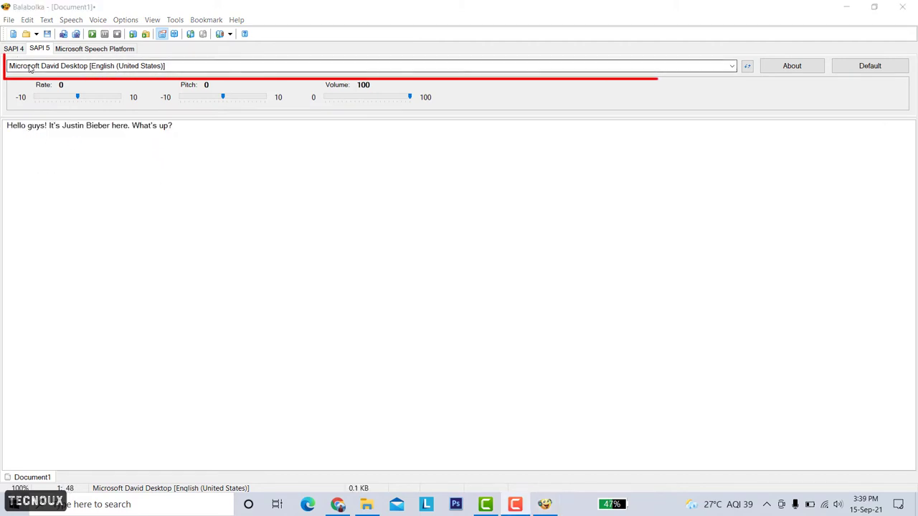
Step: Choose the Microsoft David Desktop voice and have the sentence read aloud
{"action": "left_click", "coordinate": [178, 67]}
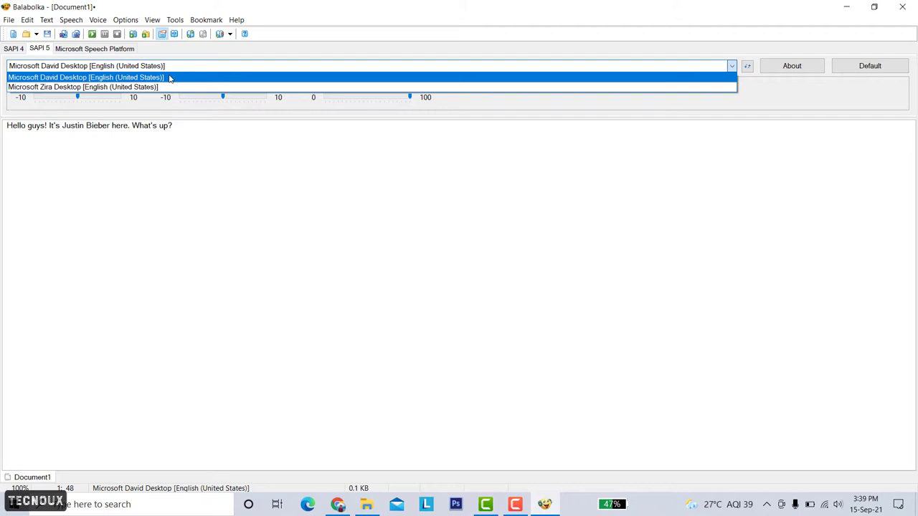
{"action": "left_click", "coordinate": [123, 79]}
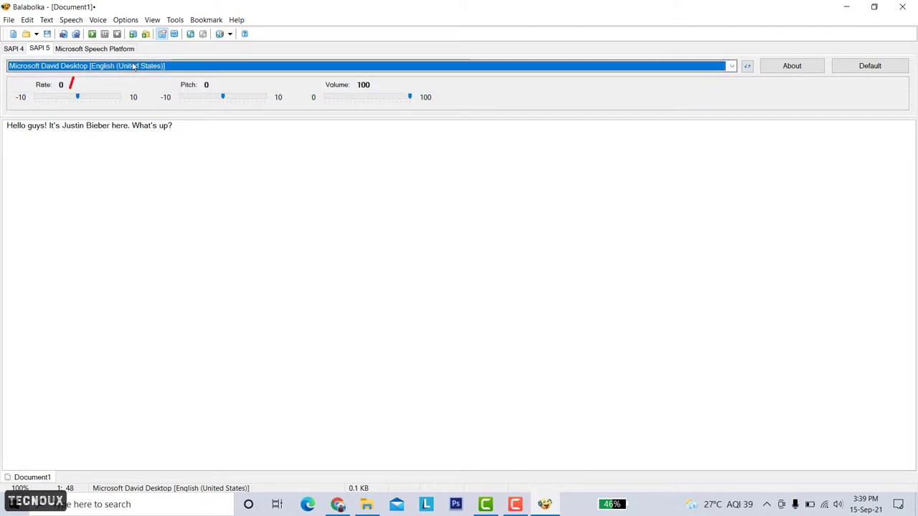
{"action": "left_click", "coordinate": [93, 36]}
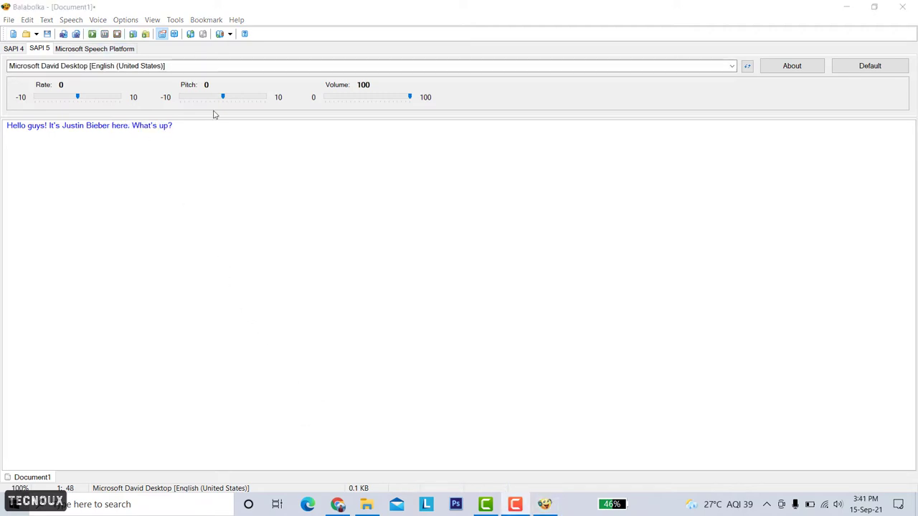
Step: Switch the voice to Microsoft Zira Desktop and have the sentence read aloud
{"action": "left_click", "coordinate": [194, 69]}
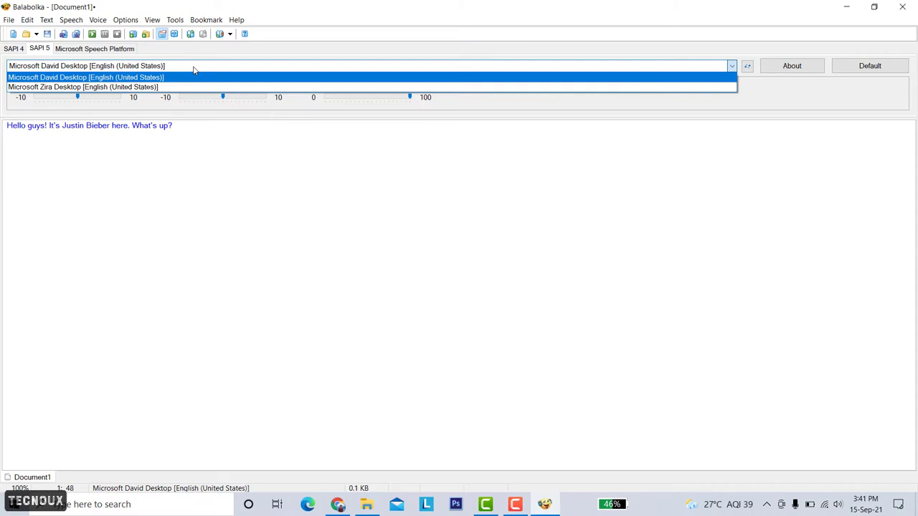
{"action": "left_click", "coordinate": [92, 88]}
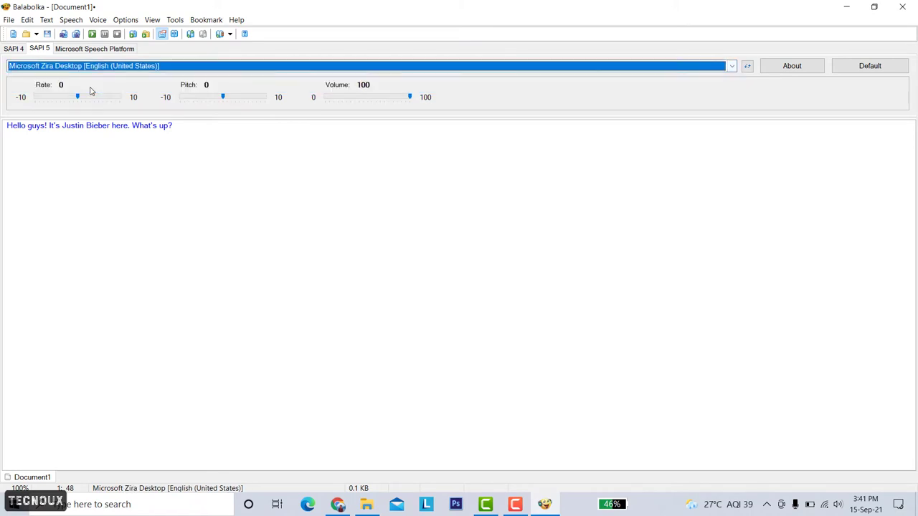
{"action": "left_click", "coordinate": [93, 34]}
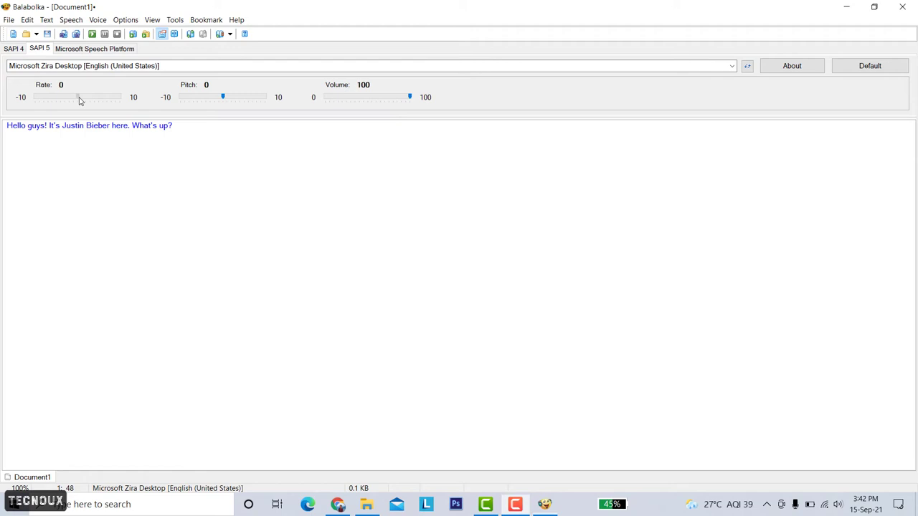
Step: Set the speech rate to 4 and play the sentence at that speed
{"action": "left_click_drag", "start_coordinate": [80, 102], "coordinate": [96, 104]}
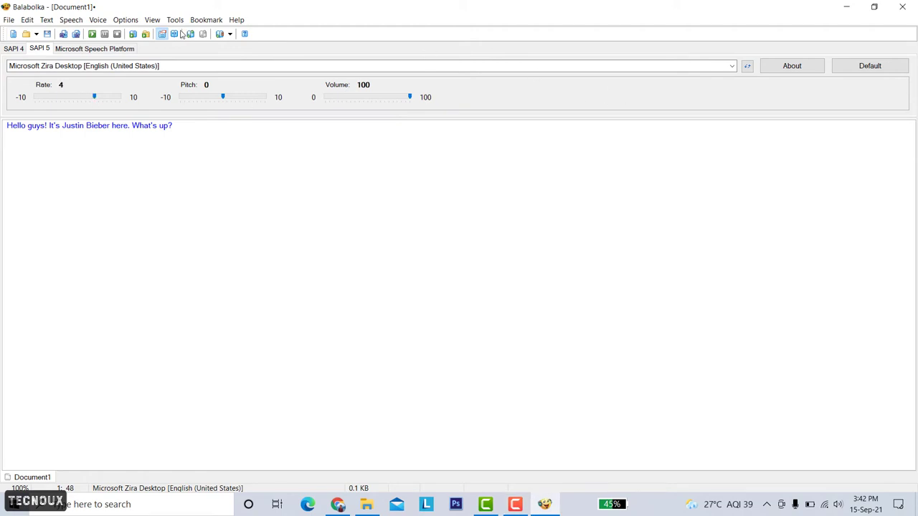
{"action": "left_click", "coordinate": [93, 34]}
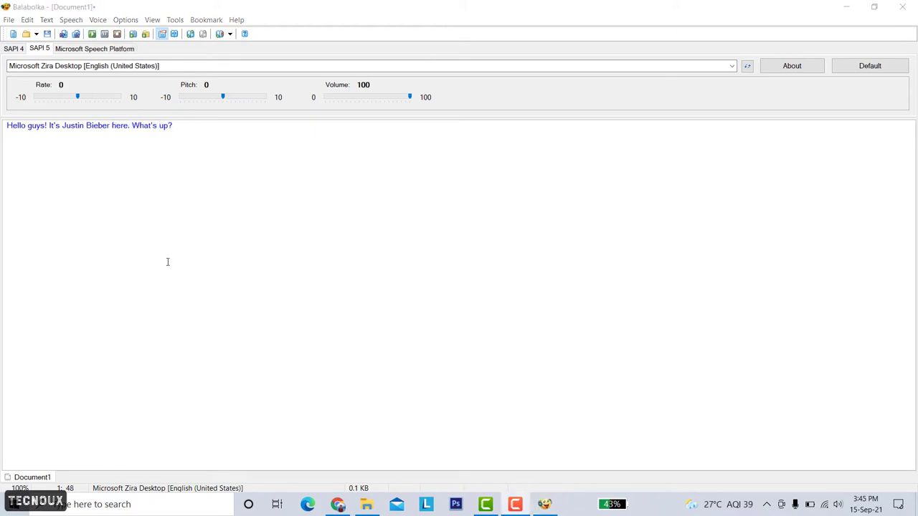
Step: Save the spoken sentence to the Desktop as an MP3 Format Sound audio file, keeping the suggested file name
{"action": "left_click", "coordinate": [9, 20]}
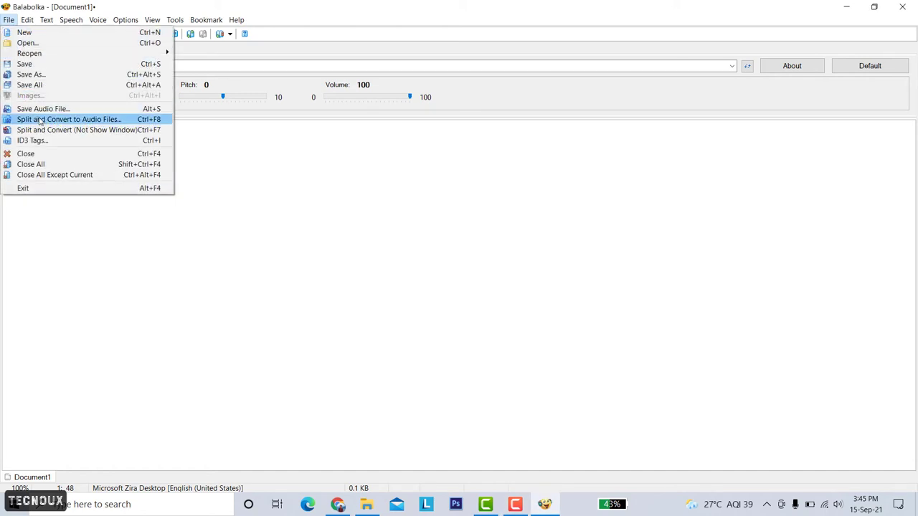
{"action": "left_click", "coordinate": [63, 109]}
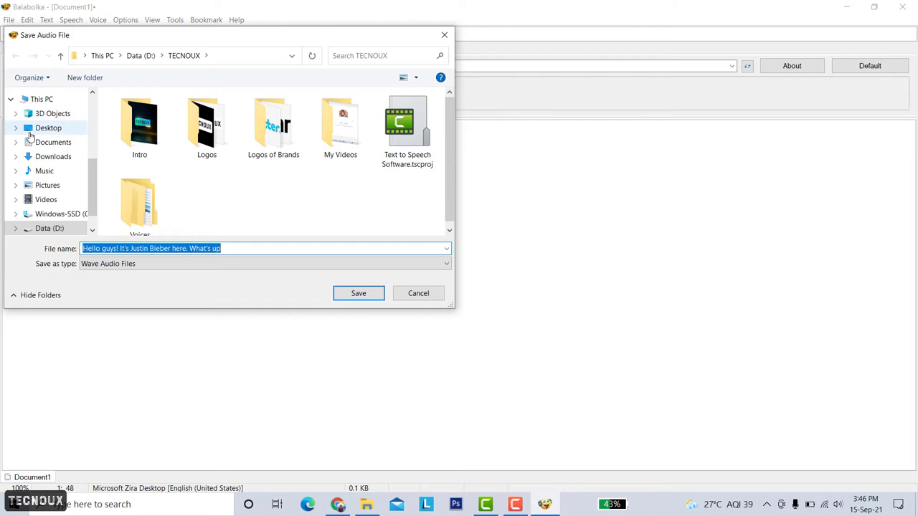
{"action": "left_click", "coordinate": [38, 130]}
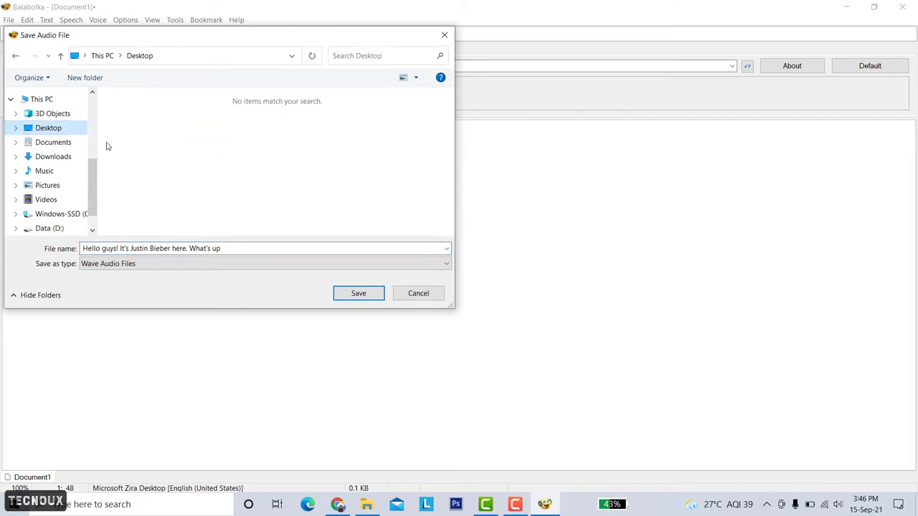
{"action": "left_click", "coordinate": [262, 246]}
{"action": "left_click_drag", "start_coordinate": [86, 248], "coordinate": [222, 248]}
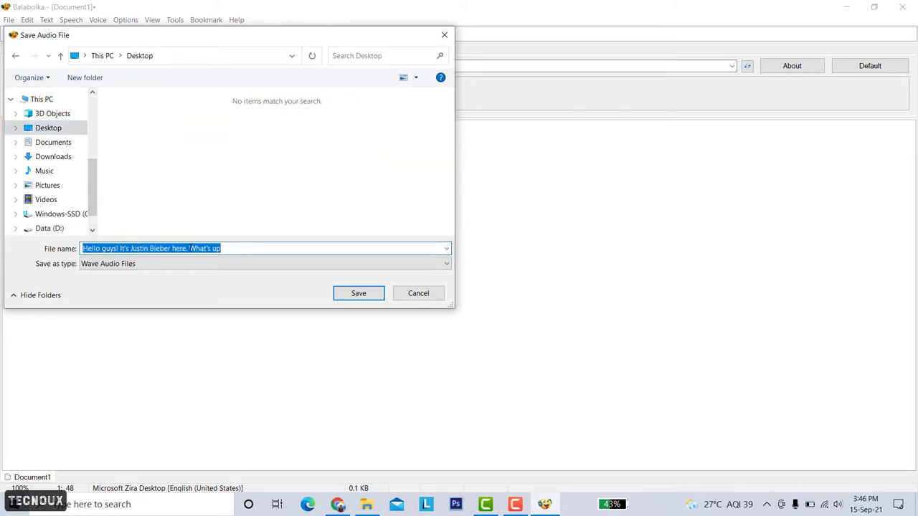
{"action": "left_click", "coordinate": [204, 248]}
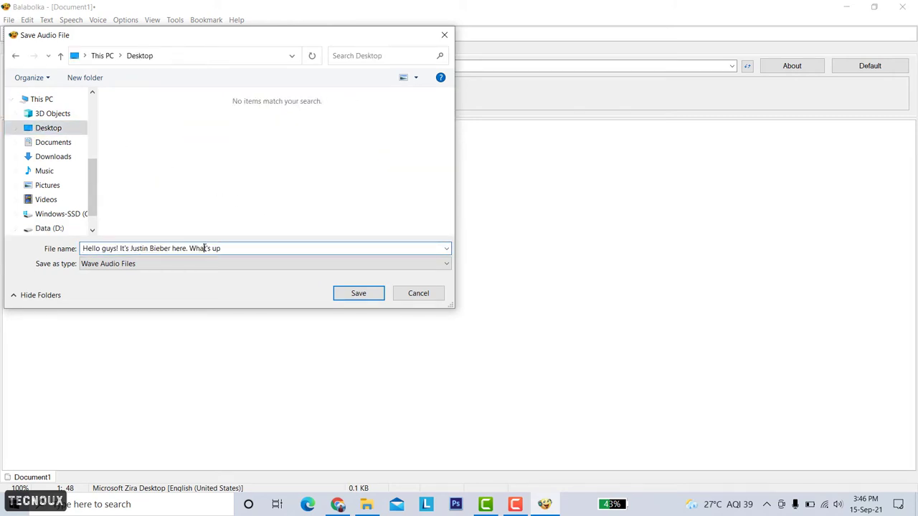
{"action": "left_click", "coordinate": [116, 265]}
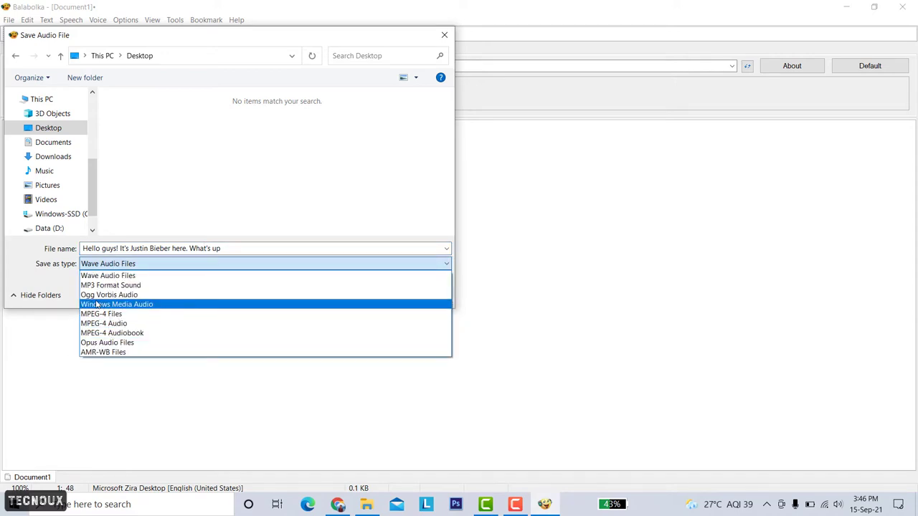
{"action": "left_click", "coordinate": [94, 286]}
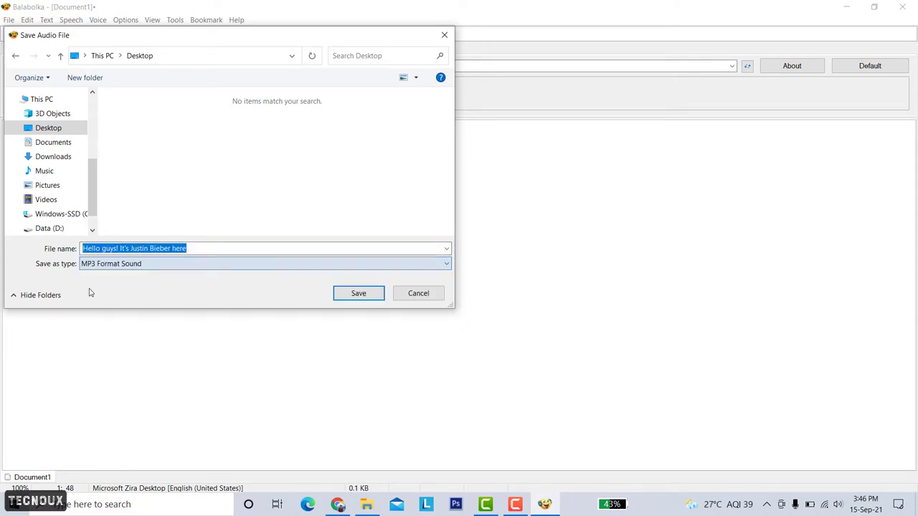
{"action": "left_click", "coordinate": [356, 295]}
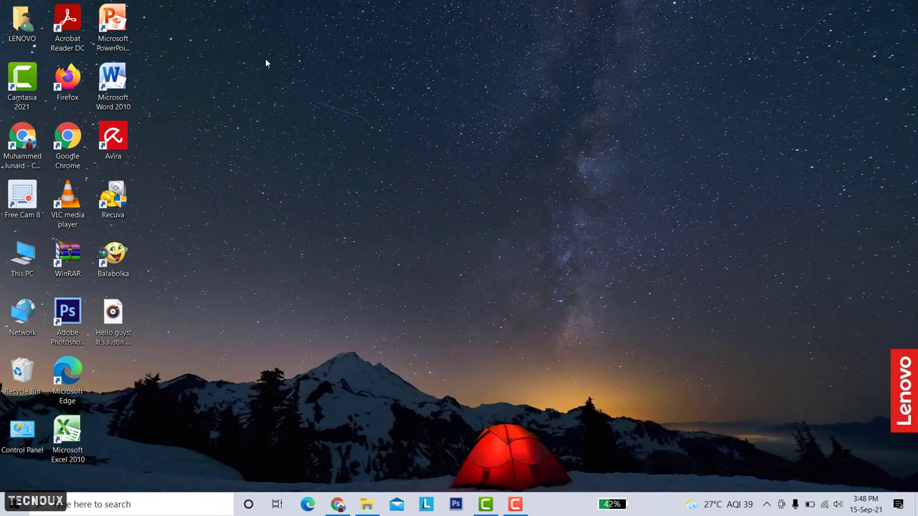
Step: Play the saved audio file from the desktop
{"action": "left_click", "coordinate": [112, 311]}
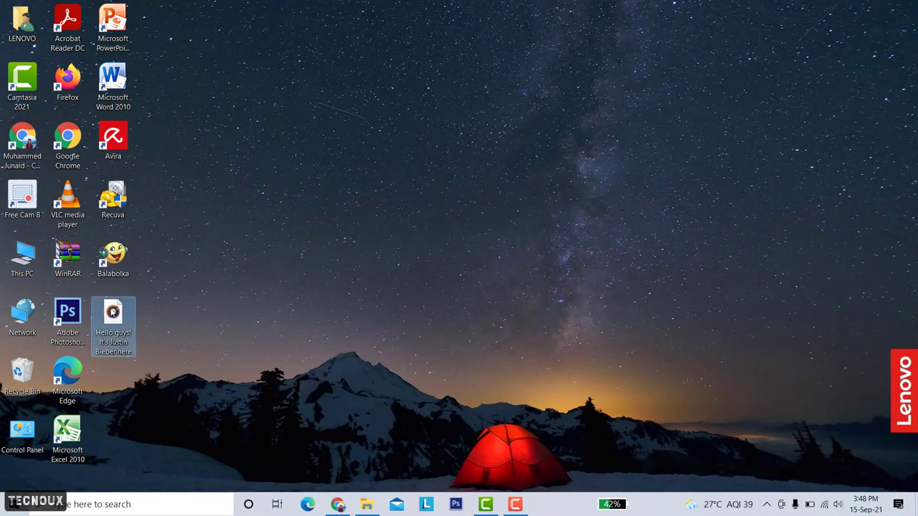
{"action": "double_click", "coordinate": [112, 311]}
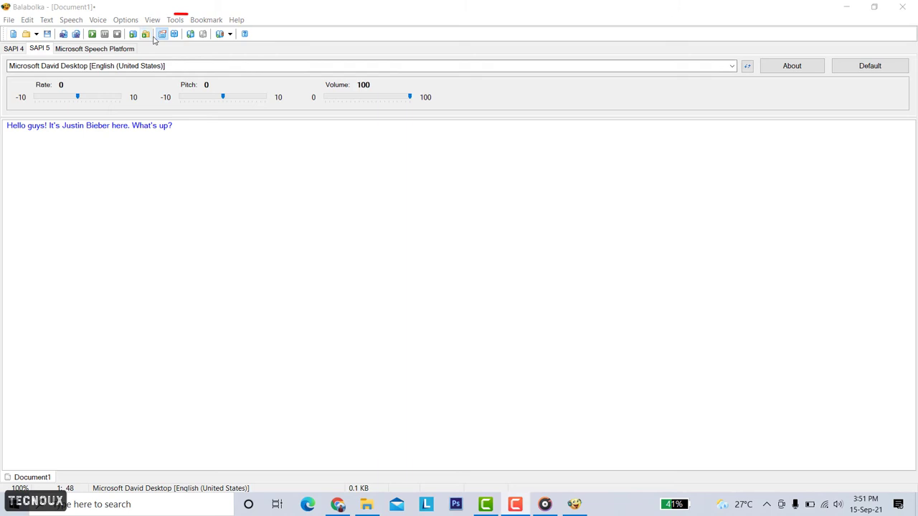
Step: Open Balabolka's online TTS service tool
{"action": "left_click", "coordinate": [176, 20]}
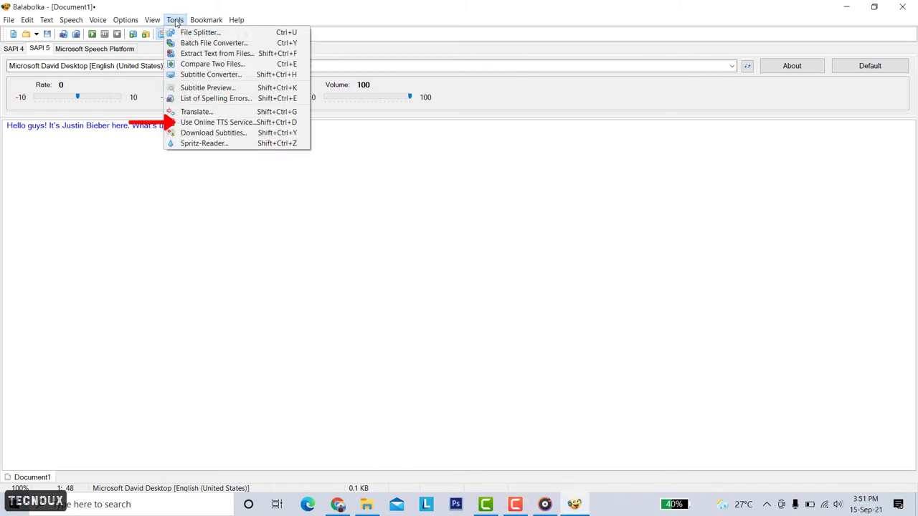
{"action": "left_click", "coordinate": [253, 124]}
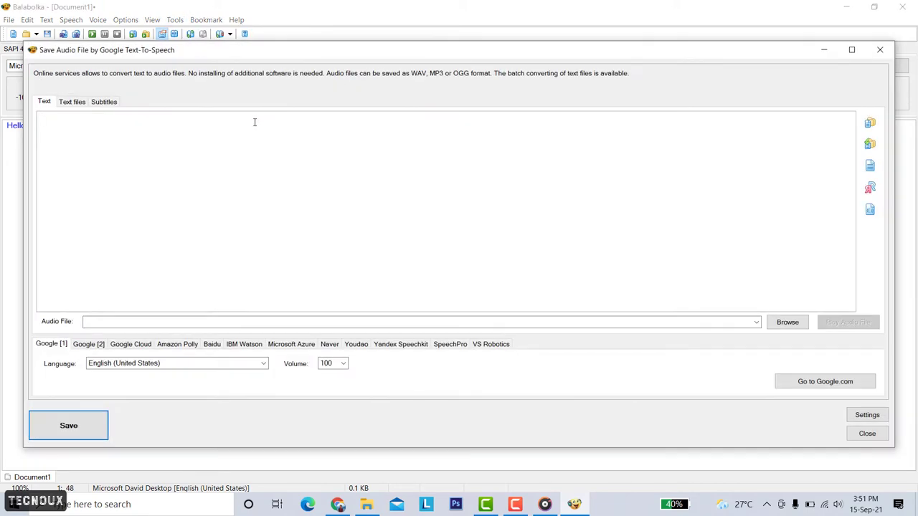
Step: Paste the sentence "Hello guys! It's Justin Bieber here. What's up?" and set the output to an MP3 Format Sound file named Audio on the Desktop
{"action": "right_click", "coordinate": [64, 129]}
{"action": "left_click", "coordinate": [92, 170]}
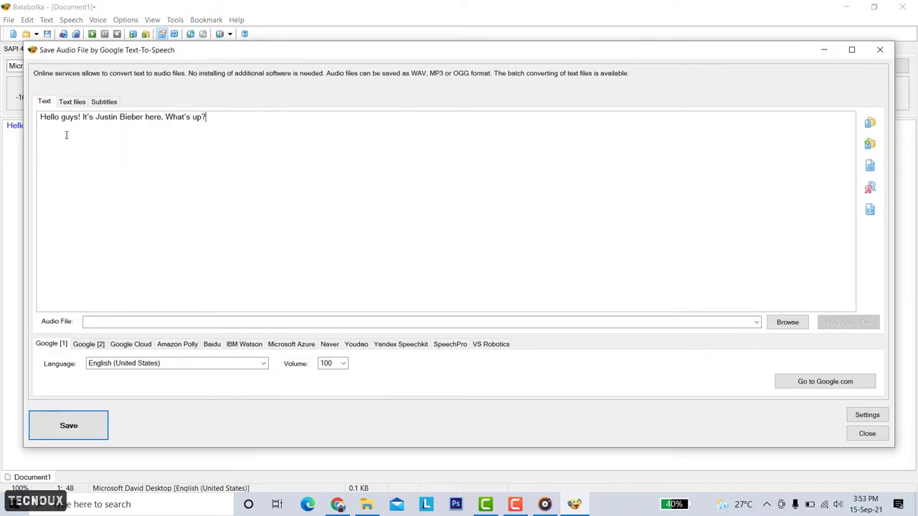
{"action": "left_click", "coordinate": [788, 322]}
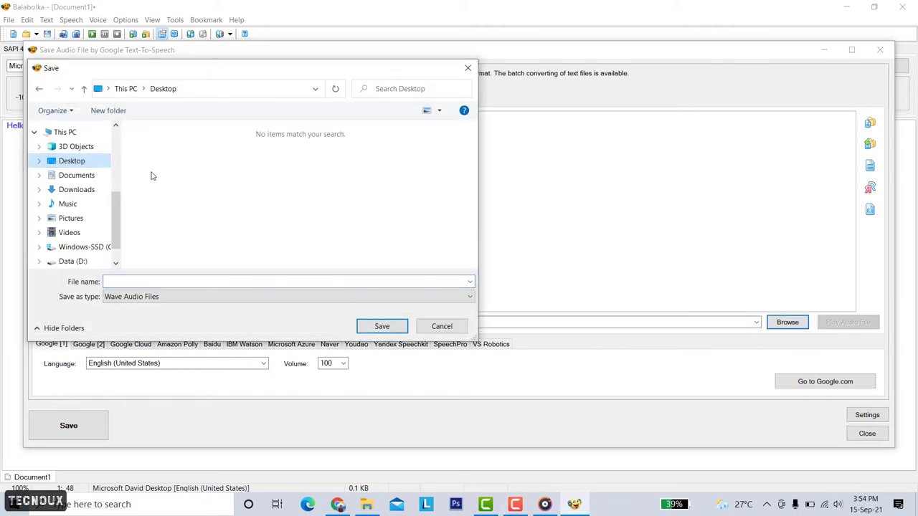
{"action": "left_click", "coordinate": [146, 297]}
{"action": "left_click", "coordinate": [170, 318]}
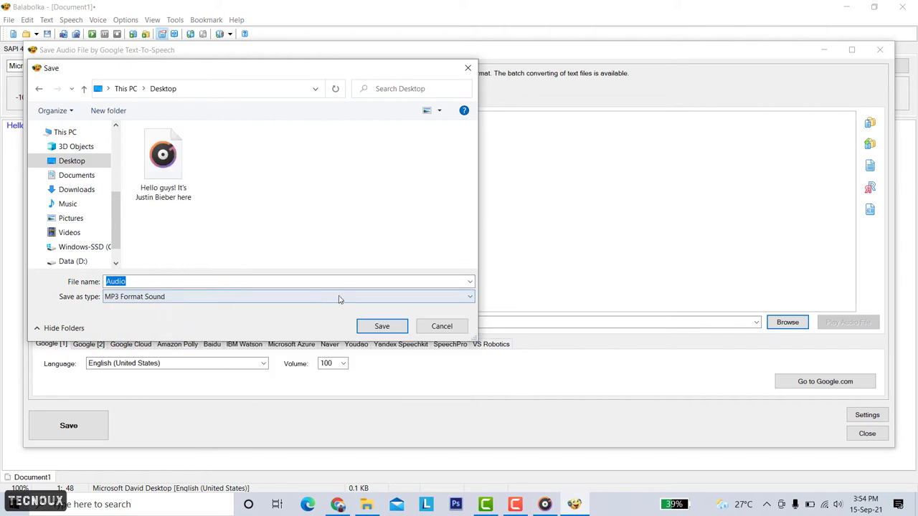
{"action": "left_click", "coordinate": [381, 327]}
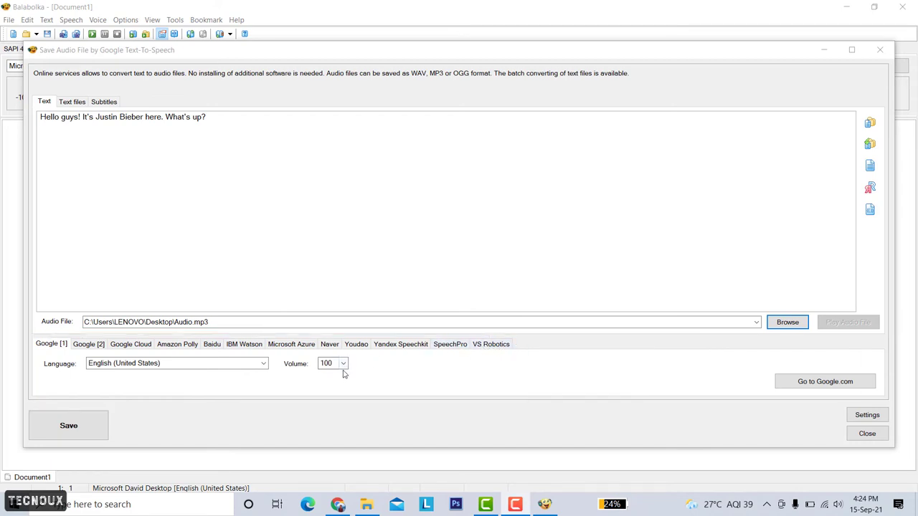
Step: Look through the Google services, switch to IBM Watson and select the voice English (United Kingdom) :: Charlotte (v3)
{"action": "left_click", "coordinate": [92, 344]}
{"action": "left_click", "coordinate": [128, 345]}
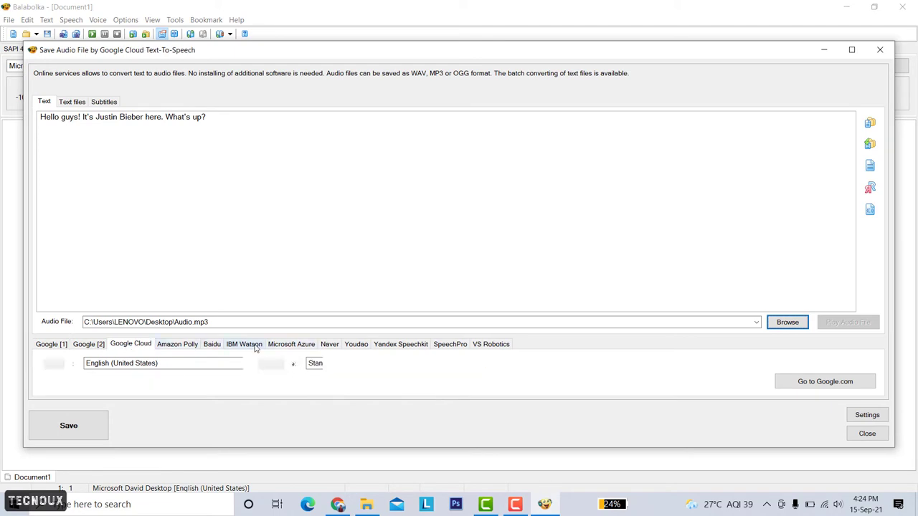
{"action": "left_click", "coordinate": [247, 345]}
{"action": "left_click", "coordinate": [238, 363]}
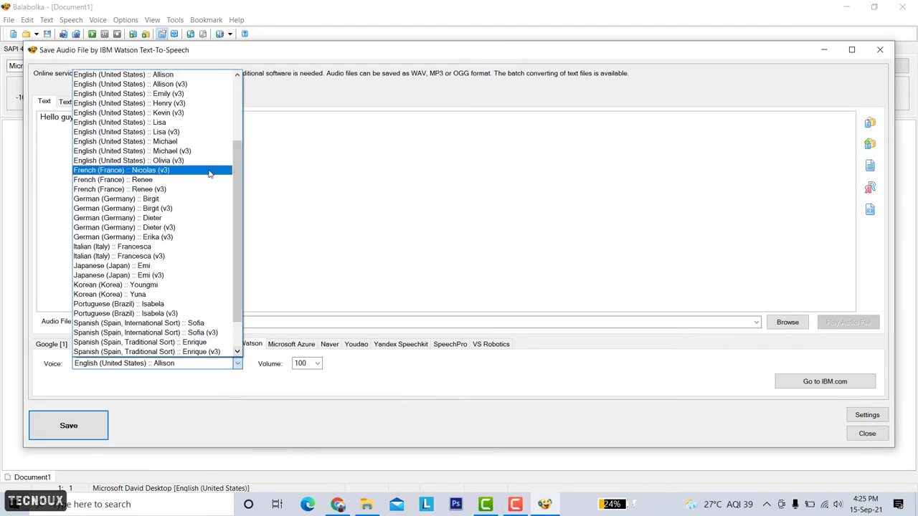
{"action": "scroll", "coordinate": [175, 308], "scroll_direction": "down", "scroll_amount": 2}
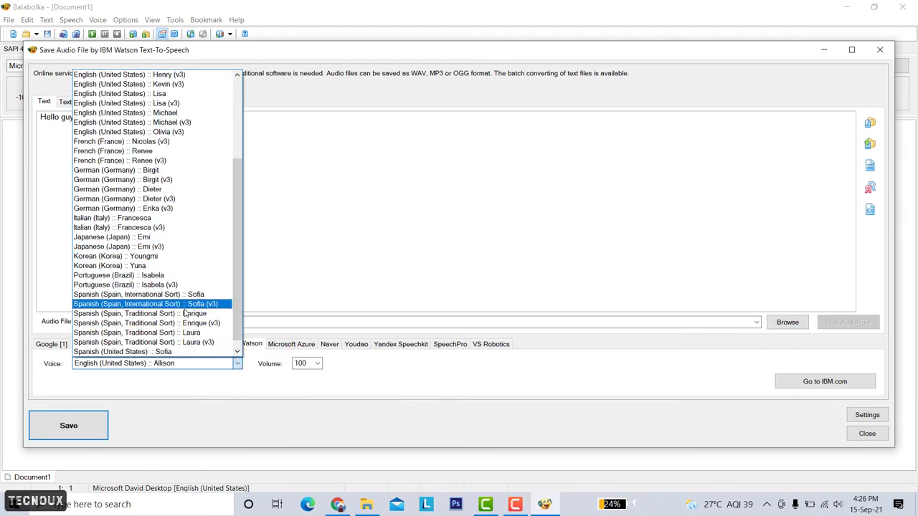
{"action": "scroll", "coordinate": [175, 317], "scroll_direction": "up", "scroll_amount": 5}
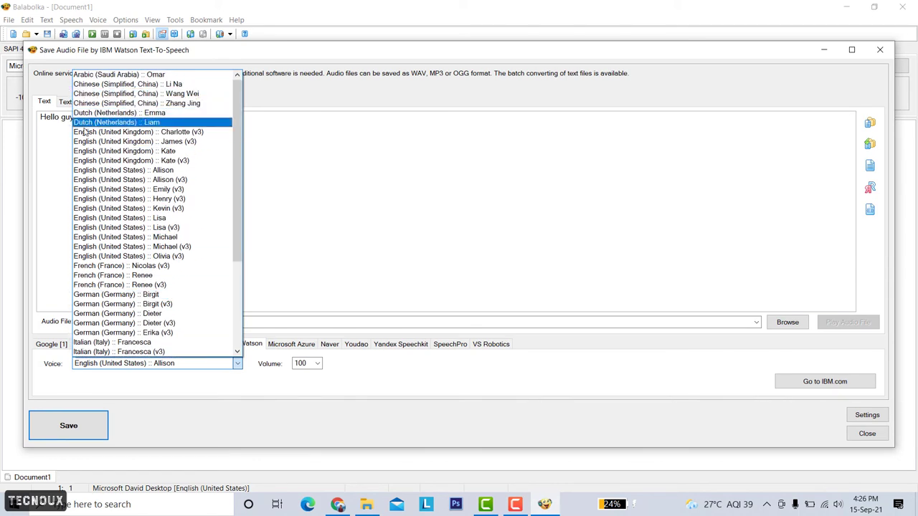
{"action": "scroll", "coordinate": [108, 316], "scroll_direction": "down", "scroll_amount": 1}
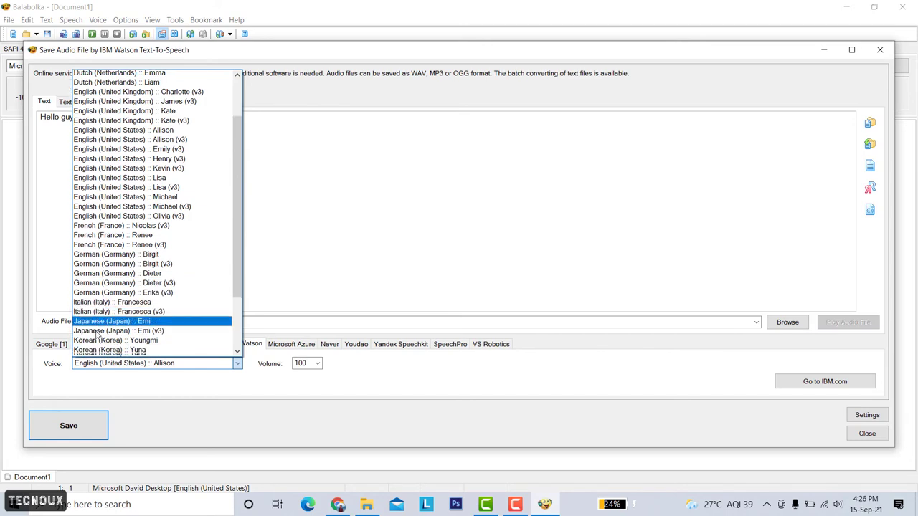
{"action": "scroll", "coordinate": [143, 144], "scroll_direction": "up", "scroll_amount": 1}
{"action": "left_click", "coordinate": [150, 133]}
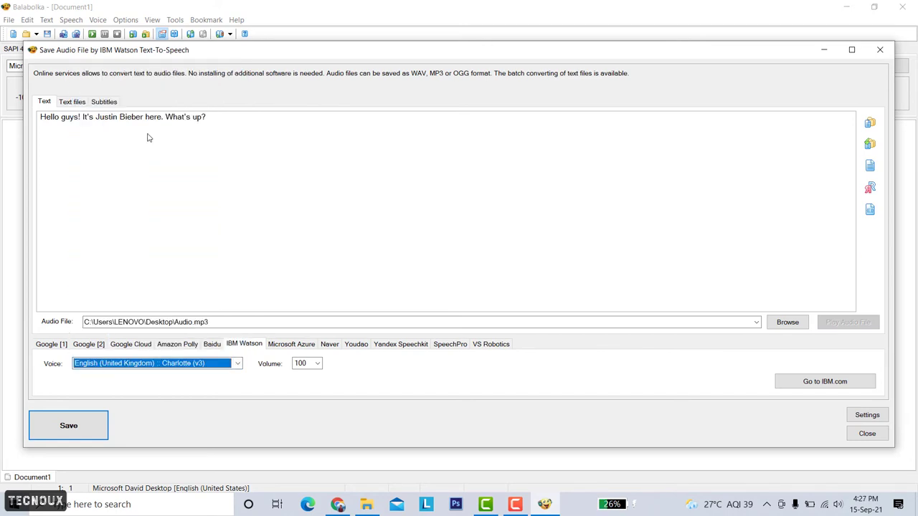
Step: Save the speech to the chosen audio file and play Audio from the desktop
{"action": "left_click", "coordinate": [327, 474]}
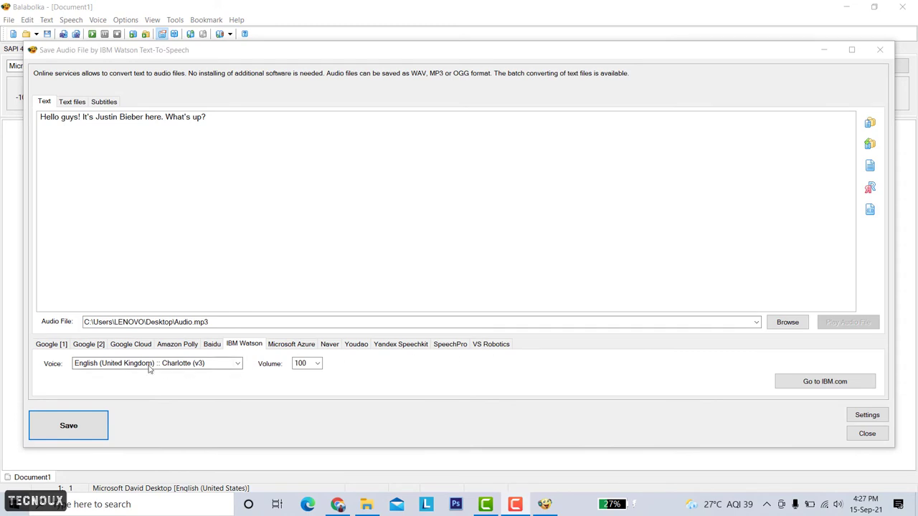
{"action": "left_click", "coordinate": [84, 429]}
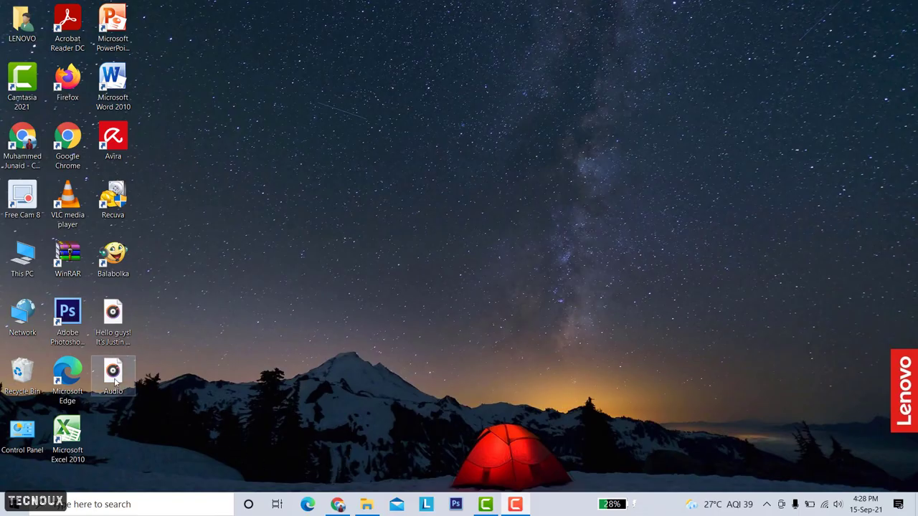
{"action": "double_click", "coordinate": [115, 377]}
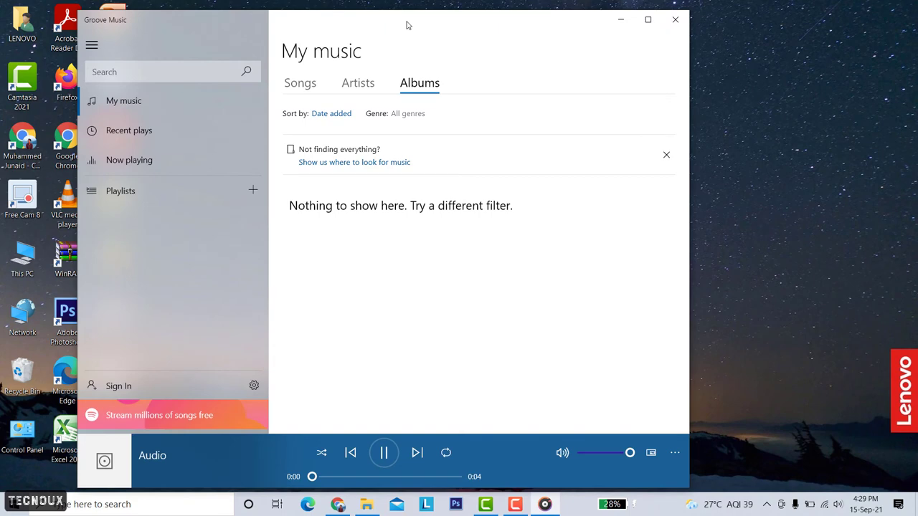
{"action": "left_click_drag", "start_coordinate": [407, 25], "coordinate": [438, 18]}
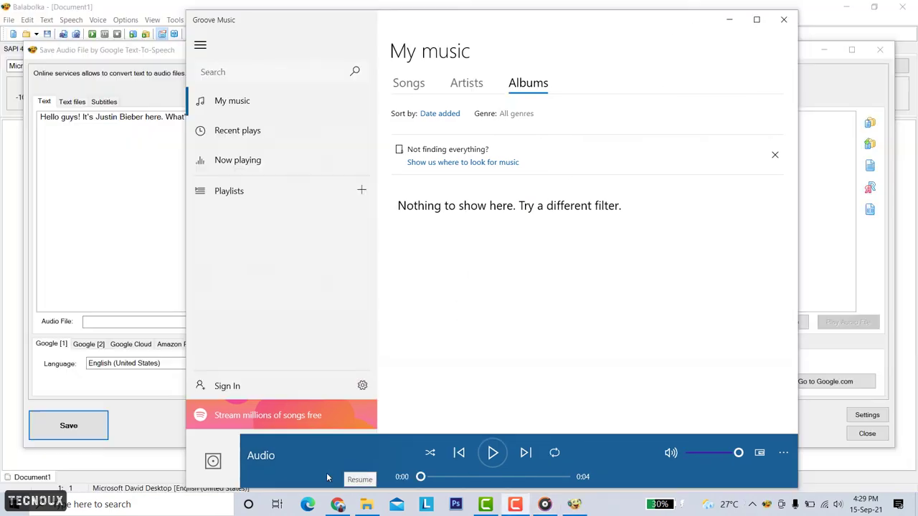
Step: Return to the online TTS window and select the IBM Watson voice English (United Kingdom) :: James (v3)
{"action": "left_click", "coordinate": [179, 215]}
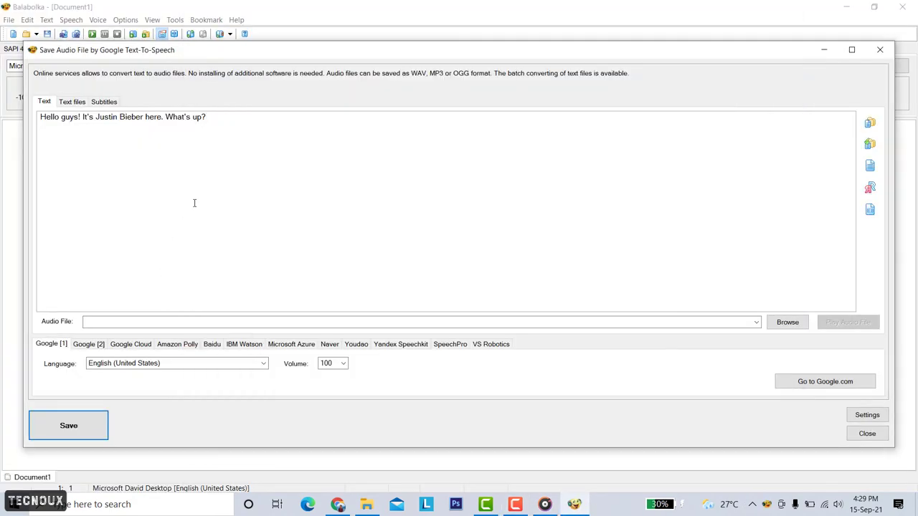
{"action": "left_click", "coordinate": [167, 365]}
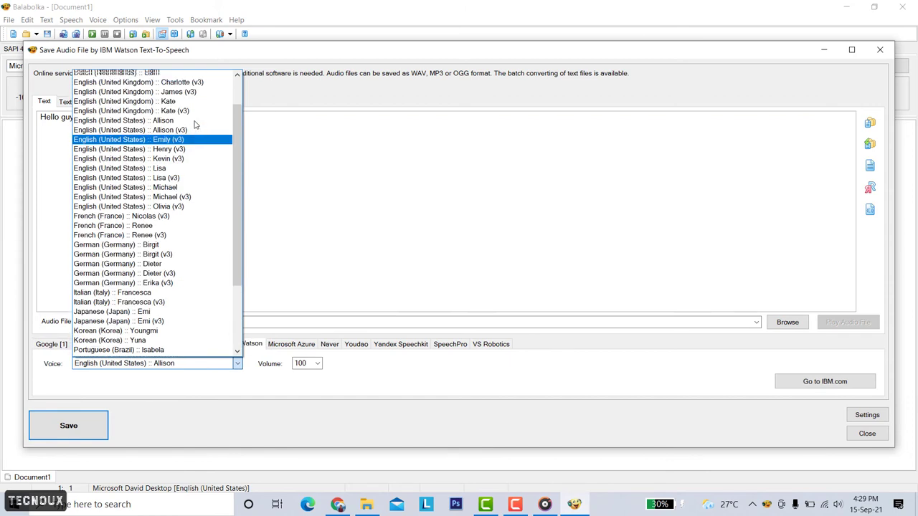
{"action": "scroll", "coordinate": [190, 136], "scroll_direction": "up", "scroll_amount": 2}
{"action": "left_click", "coordinate": [182, 144]}
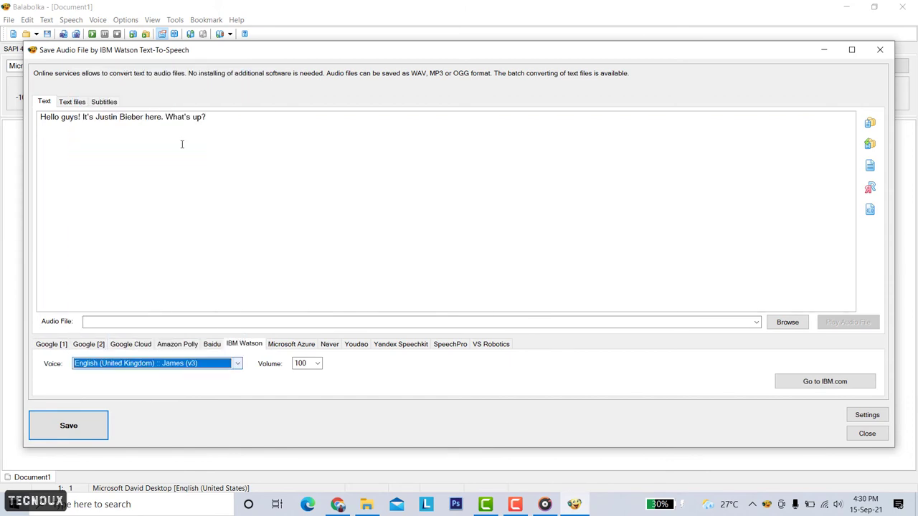
Step: Save the speech on the Desktop as the MP3 file Audio 1, play it and close the player
{"action": "left_click", "coordinate": [787, 323]}
{"action": "type", "text": "Audio 1"}
{"action": "key", "text": "Return"}
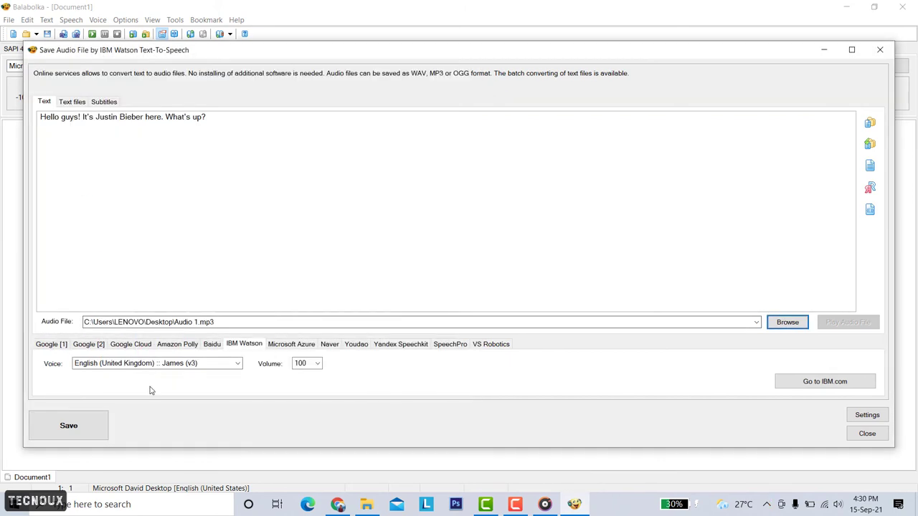
{"action": "left_click", "coordinate": [81, 427]}
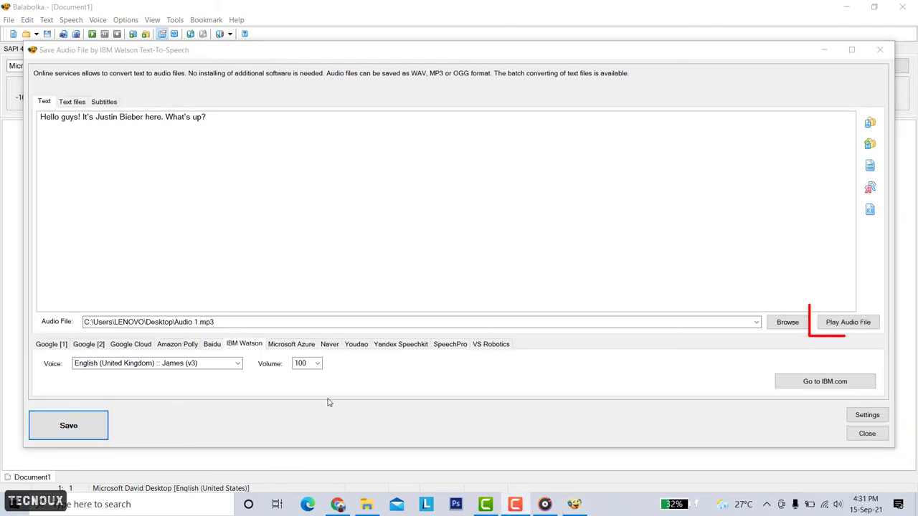
{"action": "left_click", "coordinate": [847, 322]}
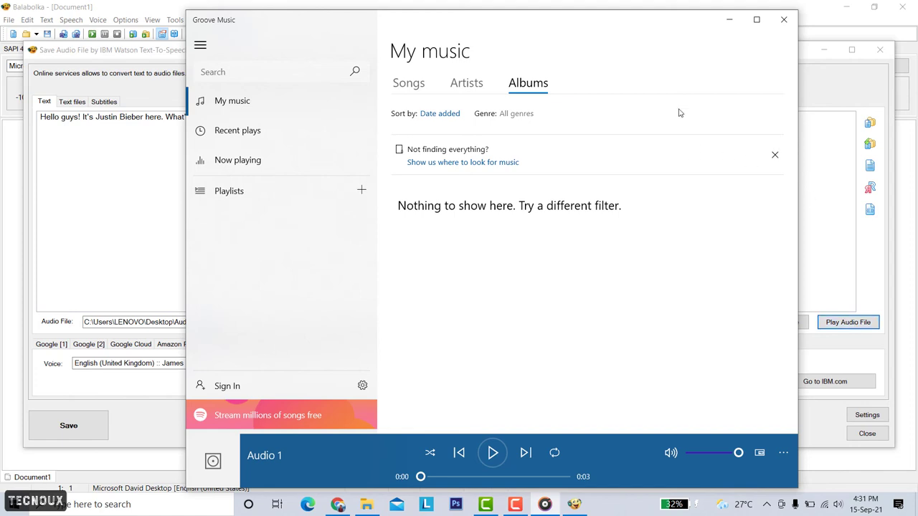
{"action": "left_click", "coordinate": [784, 19]}
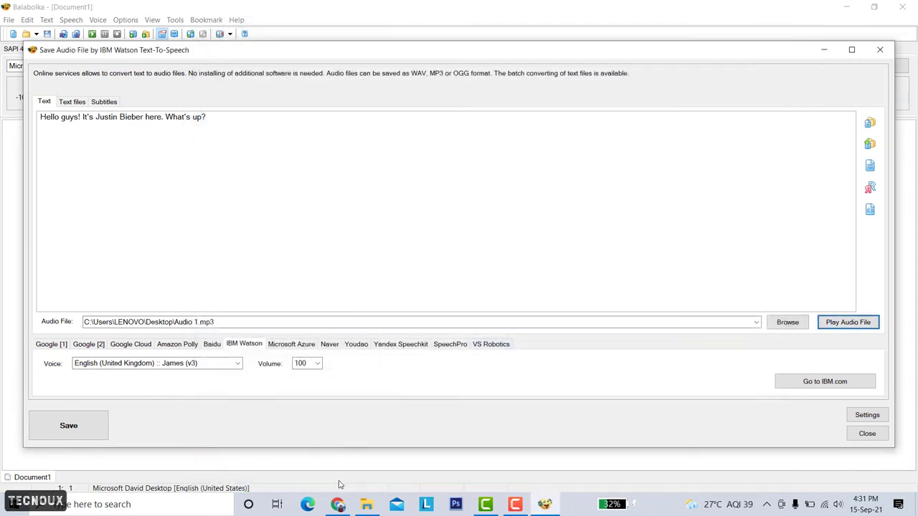
Step: Save the speech as Audio 2.mp3 on the Desktop with the voice English (United Kingdom) :: Kate (v3), play it and close the player
{"action": "left_click", "coordinate": [340, 479]}
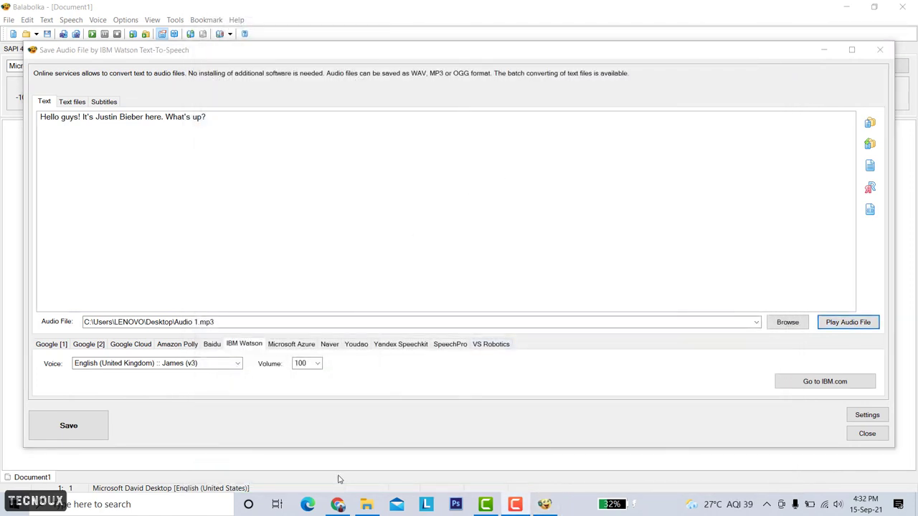
{"action": "left_click", "coordinate": [220, 364]}
{"action": "left_click", "coordinate": [190, 94]}
{"action": "left_click", "coordinate": [90, 426]}
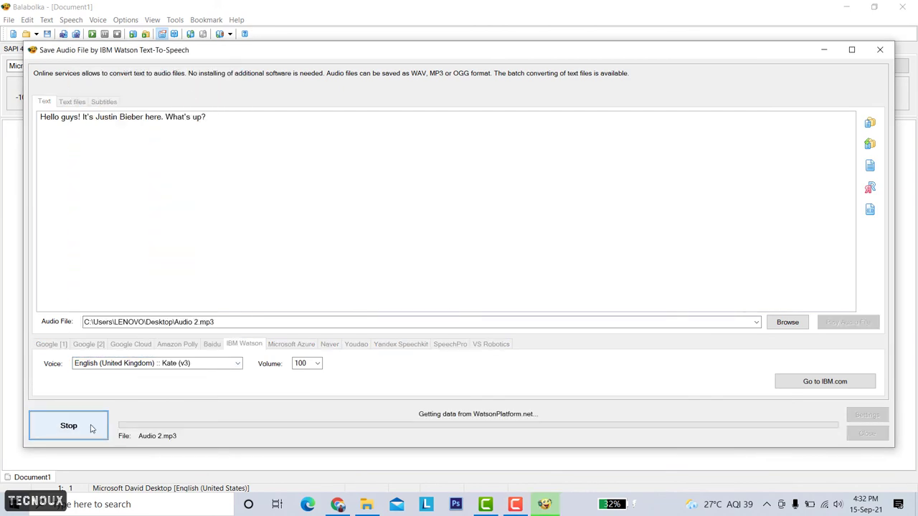
{"action": "left_click", "coordinate": [824, 320]}
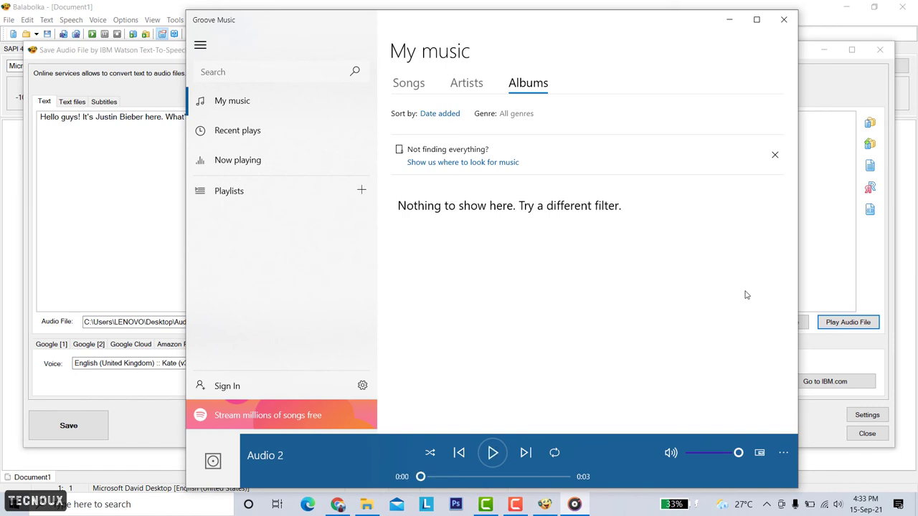
{"action": "left_click", "coordinate": [783, 20]}
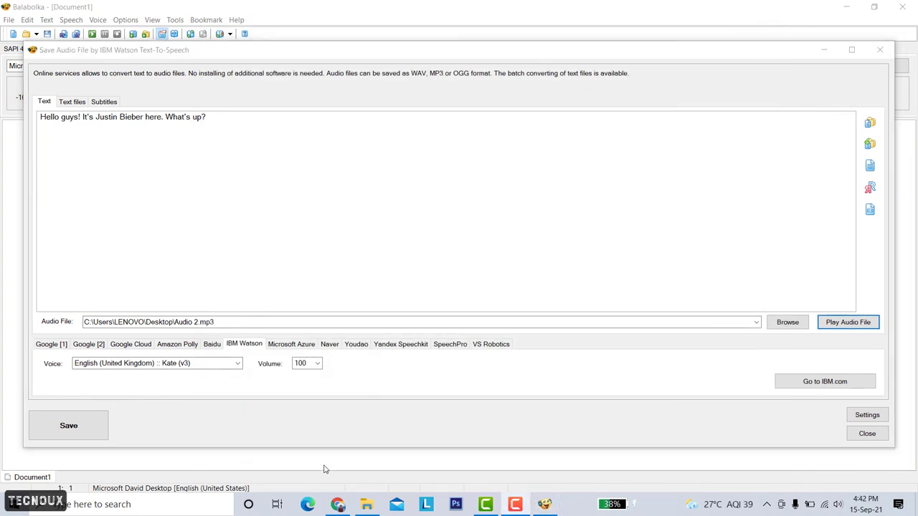